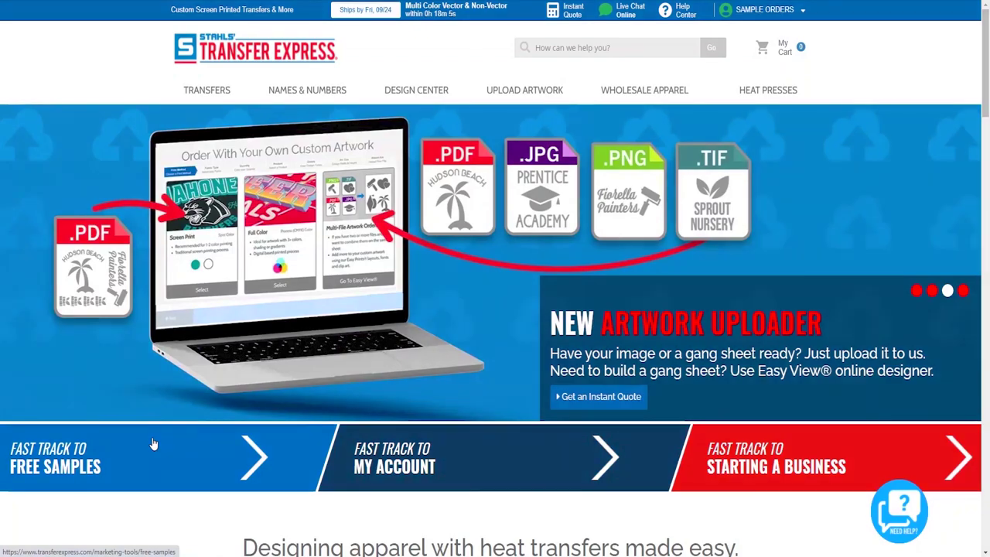
# Show the Transfer Express homepage with the new artwork uploader banner and fast-track links.
pyautogui.moveTo(607, 87)
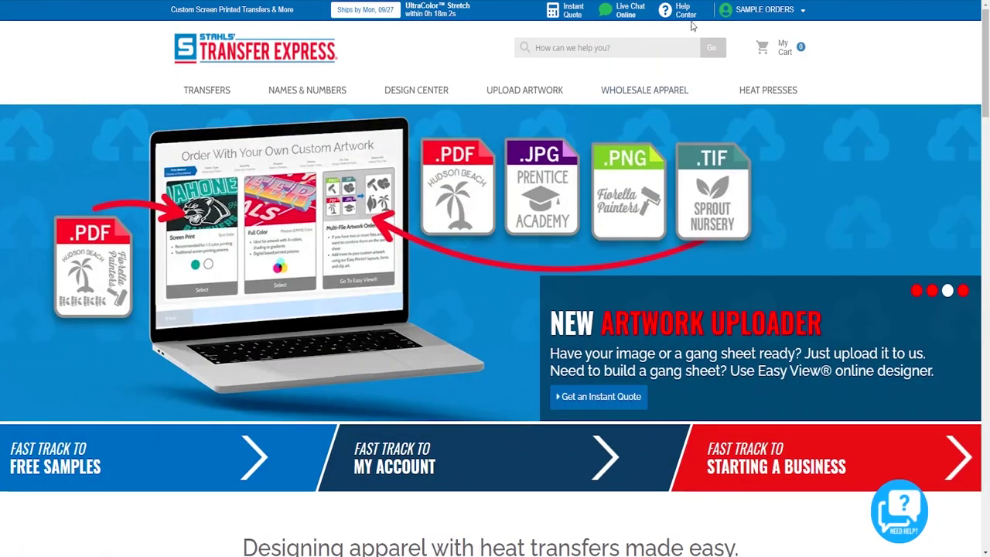
# Go through Help Center to Pricing Calculators to reach the Screen Print Price Calculator.
pyautogui.click(685, 14)
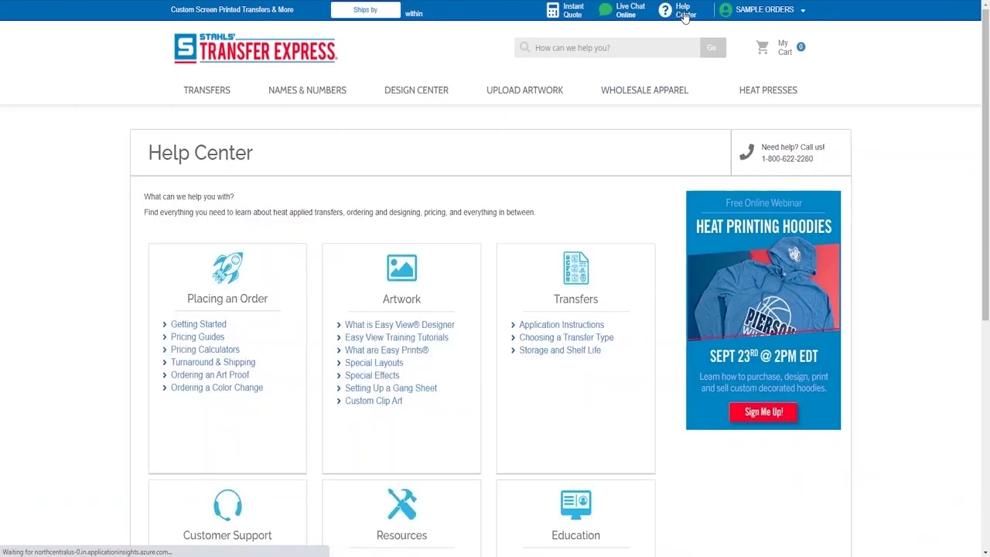
pyautogui.click(234, 353)
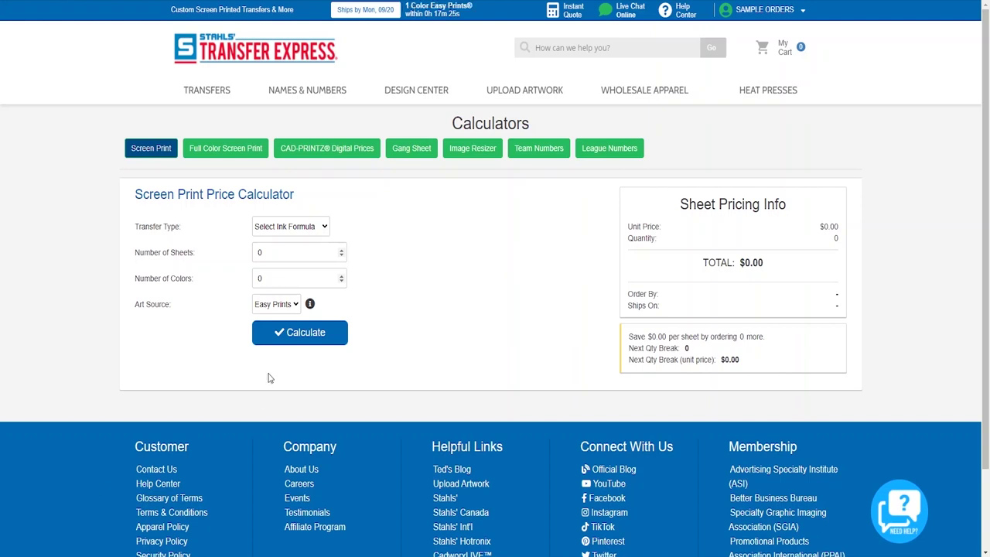
pyautogui.click(325, 228)
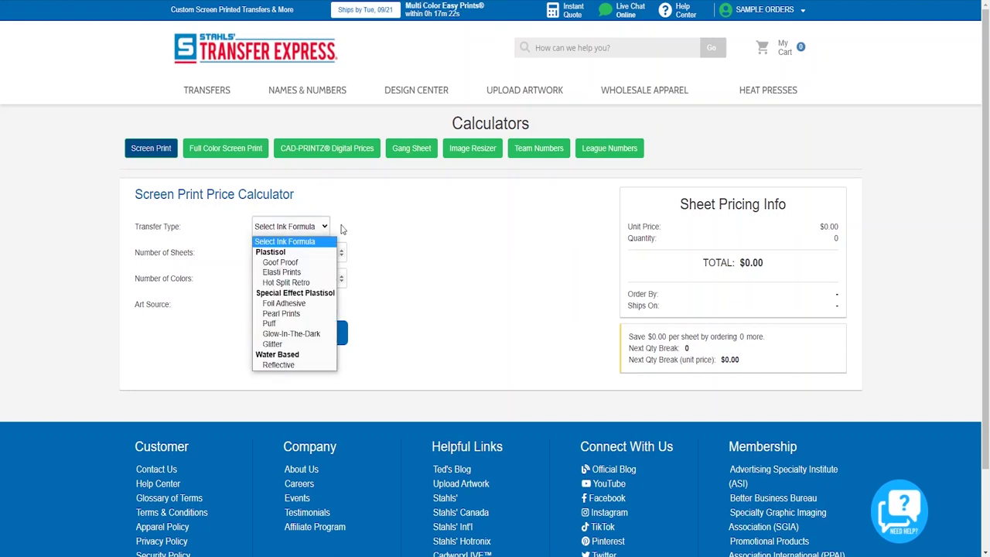
# Set the transfer type to Goof Proof with 25 sheets and 3 colors.
pyautogui.click(300, 264)
pyautogui.moveTo(283, 254); pyautogui.dragTo(255, 255)
pyautogui.write('25')
pyautogui.click(285, 277)
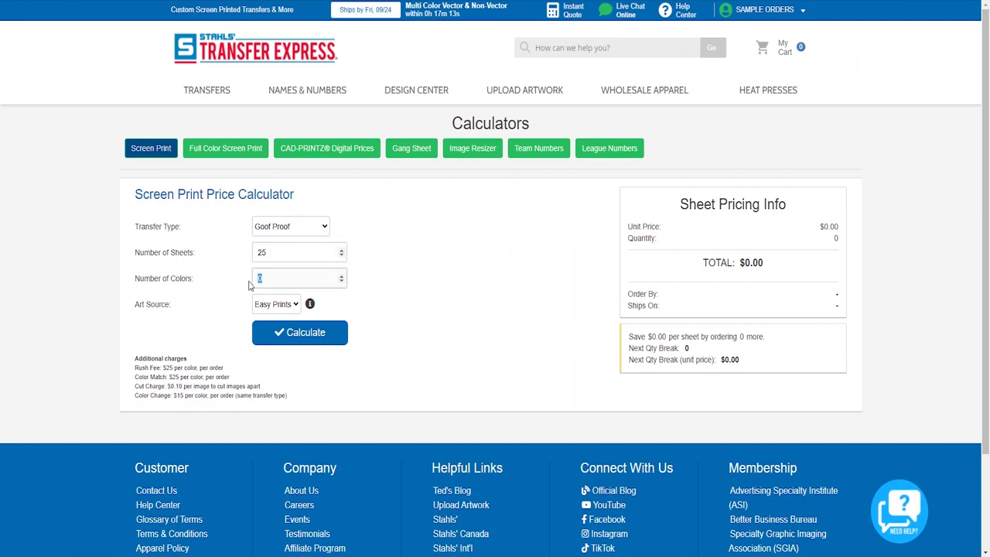
pyautogui.moveTo(257, 286); pyautogui.dragTo(273, 278)
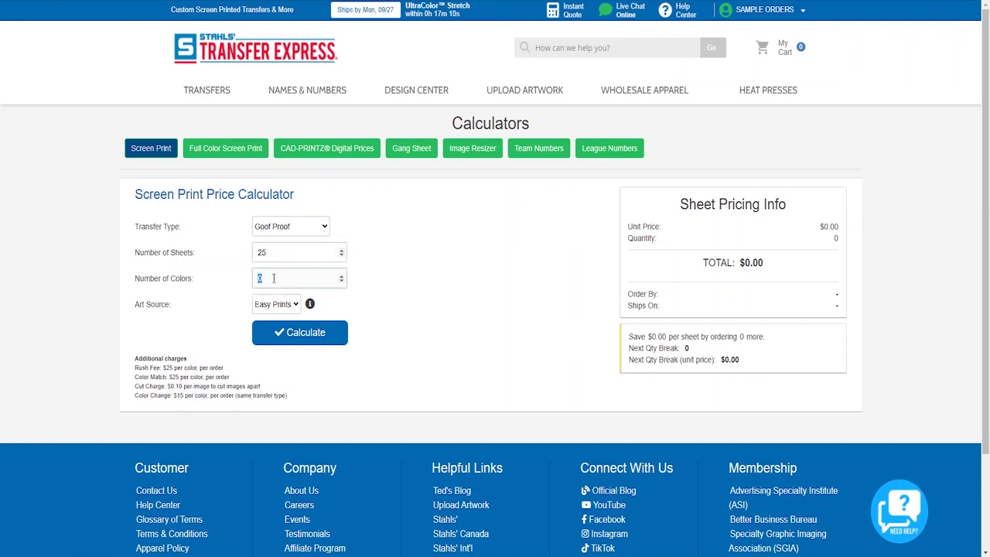
pyautogui.write('3')
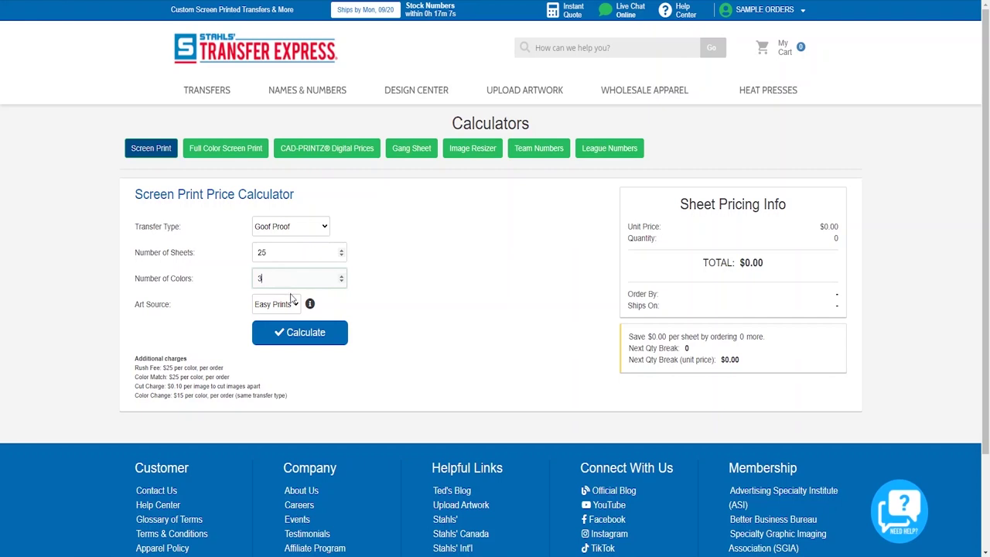
# Keep Easy Prints as art source and calculate, giving a $206.75 total.
pyautogui.click(294, 310)
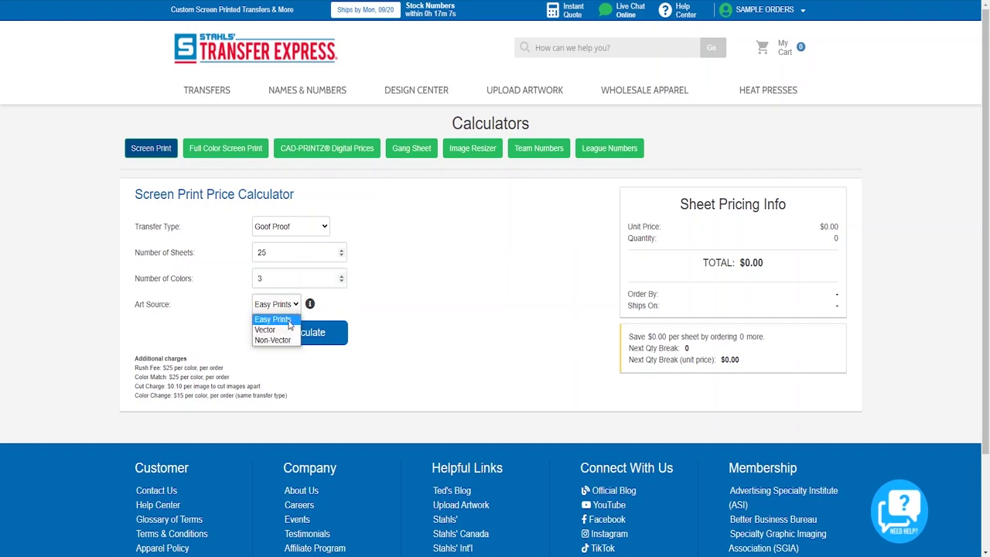
pyautogui.click(289, 321)
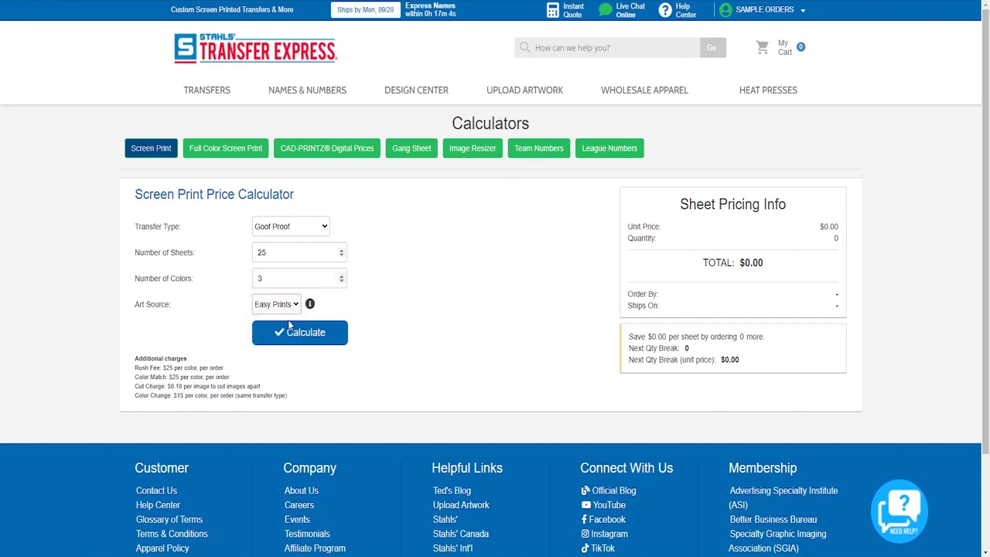
pyautogui.click(320, 333)
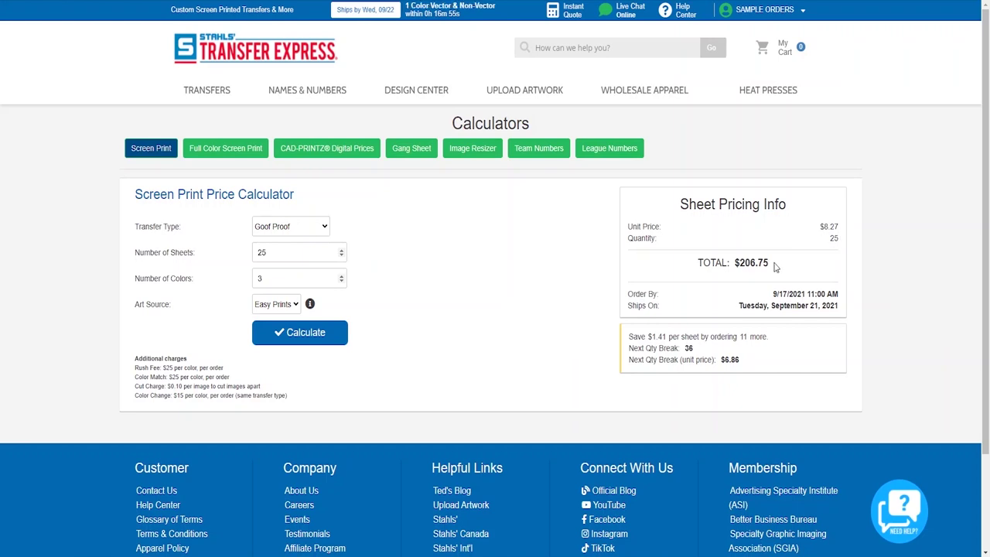
pyautogui.moveTo(774, 266); pyautogui.dragTo(733, 264)
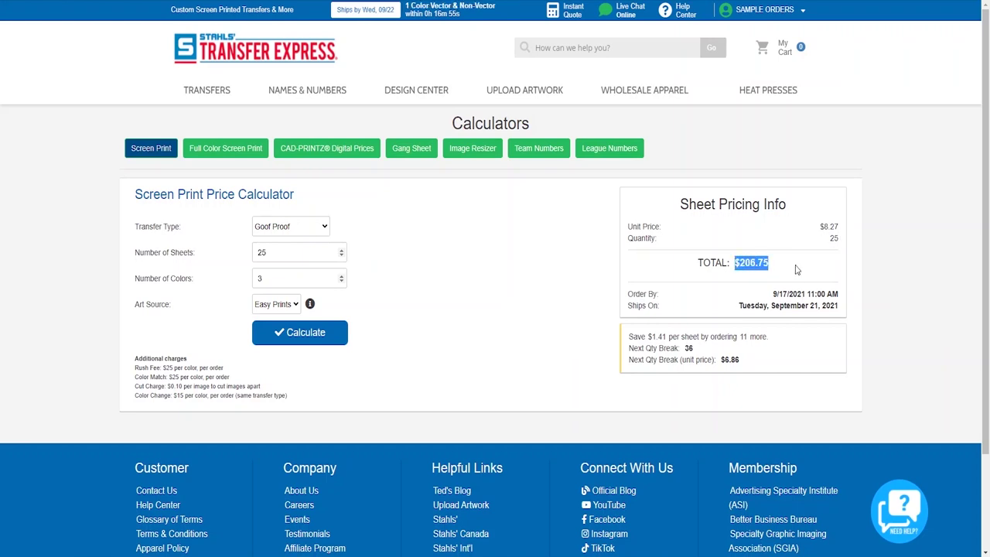
pyautogui.click(796, 270)
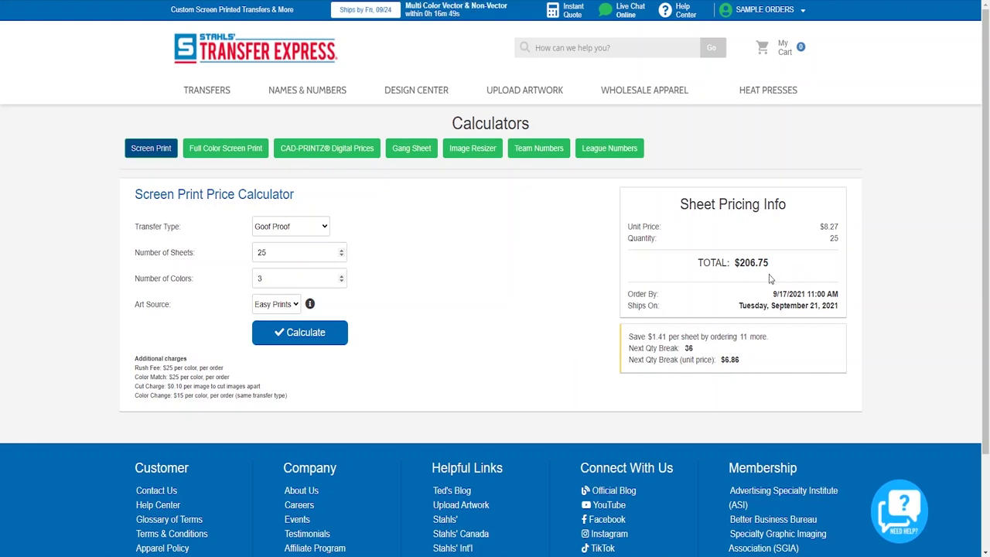
# In the Full Color calculator, choose UltraColor Soft (SLM) with the Large image size.
pyautogui.click(226, 156)
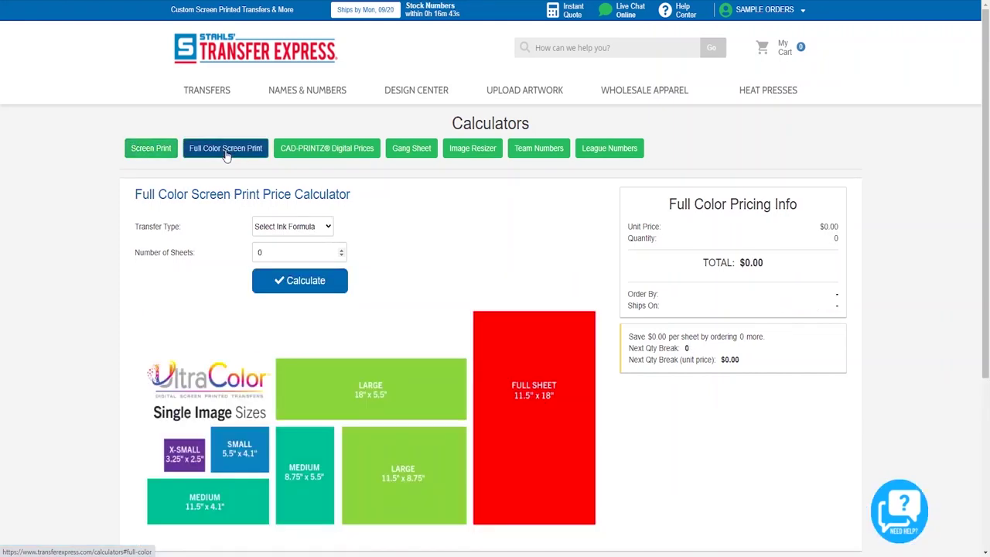
pyautogui.click(288, 226)
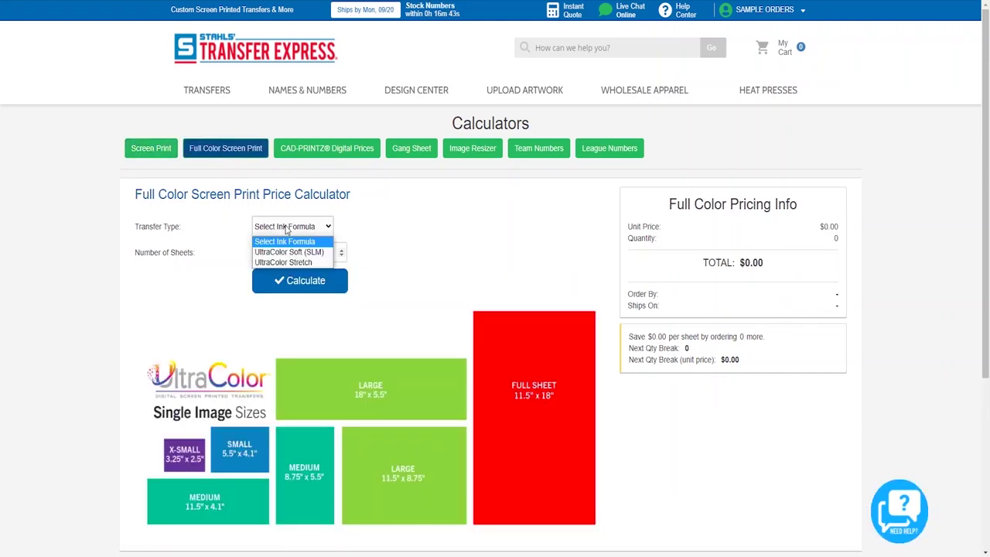
pyautogui.click(289, 252)
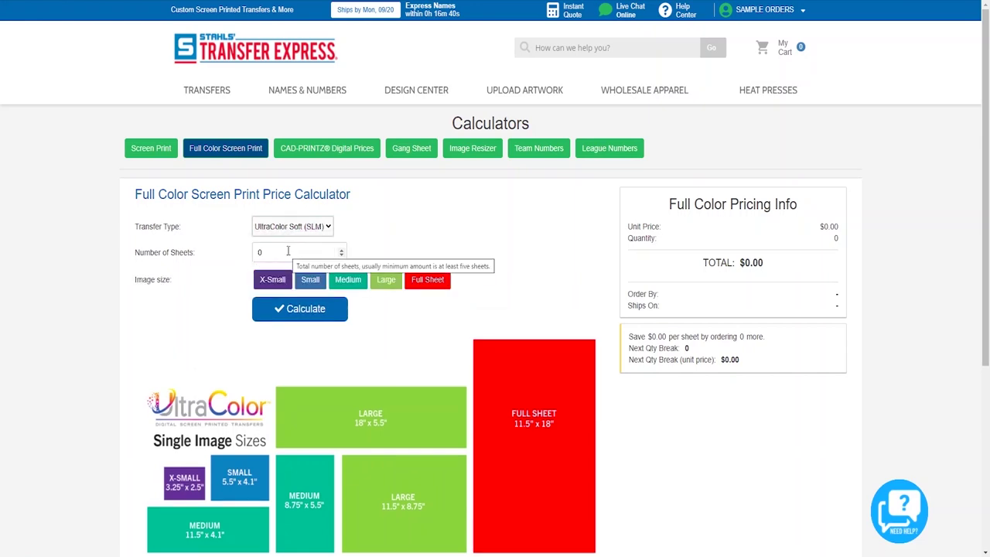
pyautogui.scroll(-1, 514, 400)
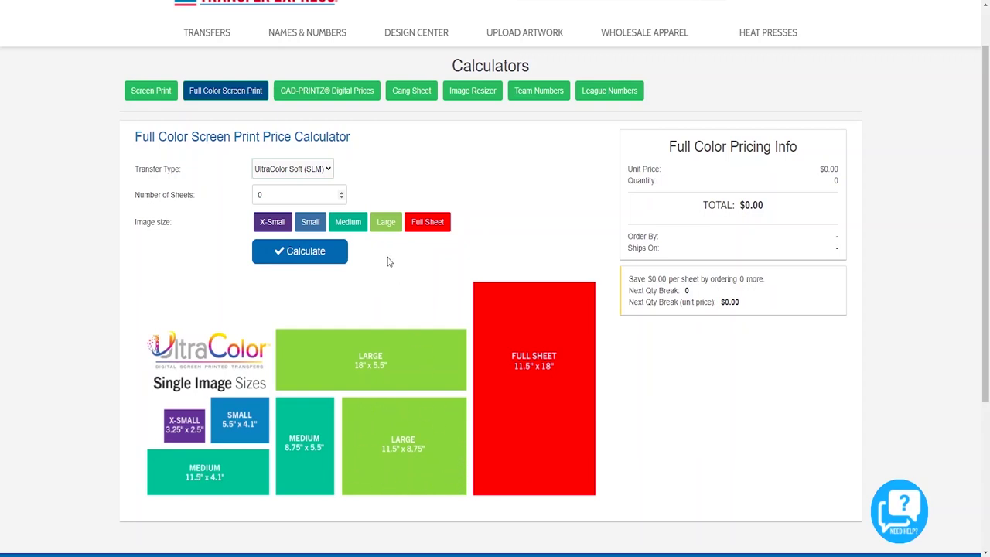
pyautogui.click(384, 222)
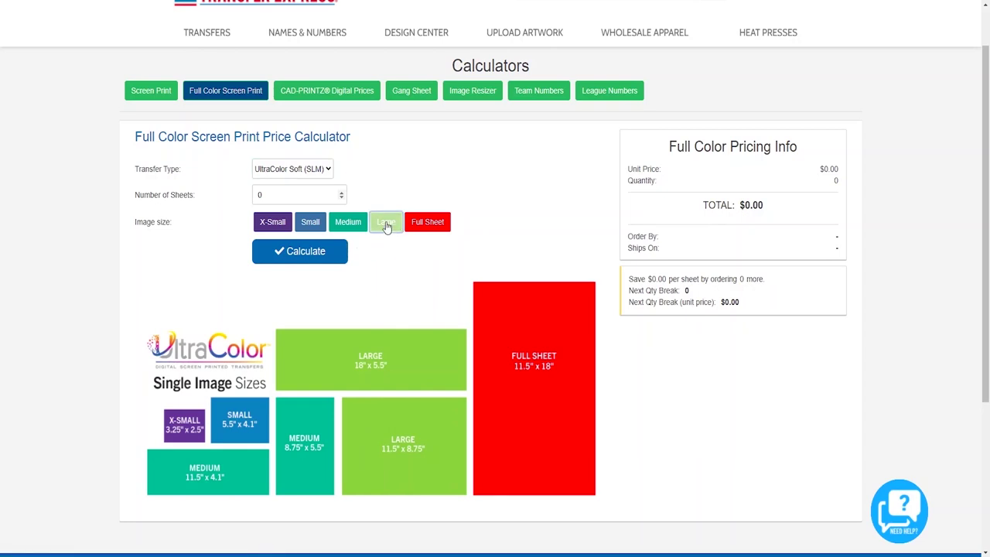
# Enter 50 sheets and calculate, showing $3.45 each and a $172.50 total.
pyautogui.click(294, 195)
pyautogui.moveTo(294, 194); pyautogui.dragTo(246, 195)
pyautogui.write('50')
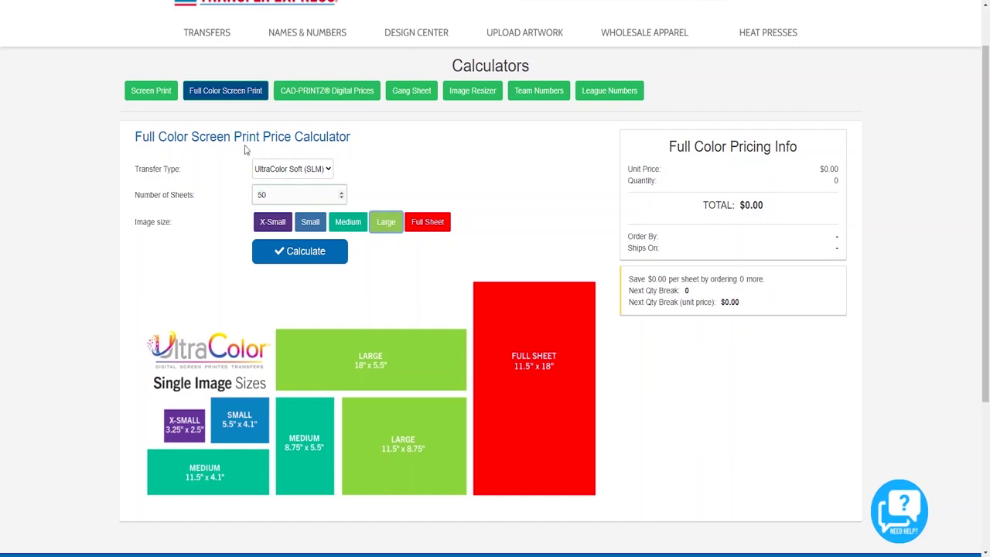
pyautogui.click(308, 254)
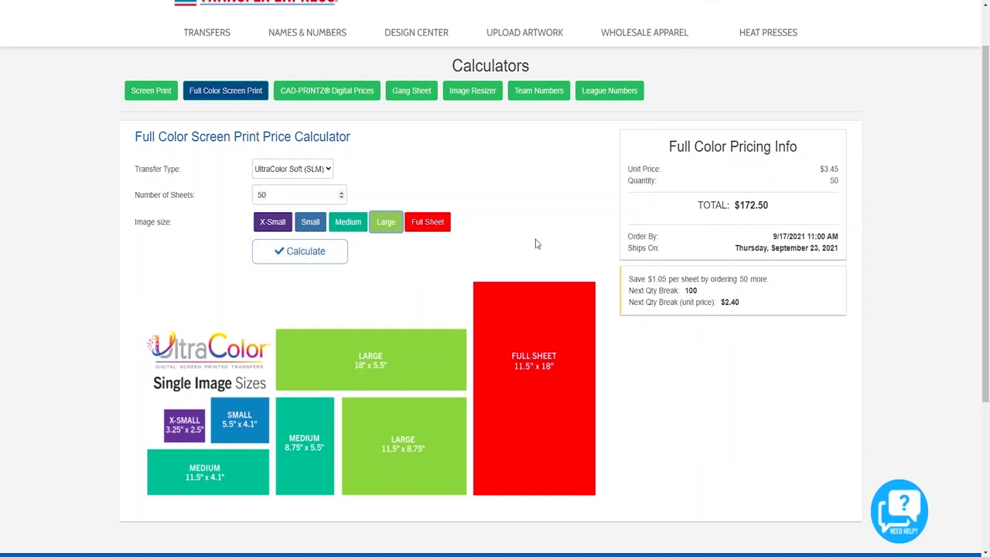
pyautogui.moveTo(820, 169)
pyautogui.mouseDown()
pyautogui.moveTo(840, 170)
pyautogui.moveTo(830, 172)
pyautogui.mouseUp()
pyautogui.click(830, 172)
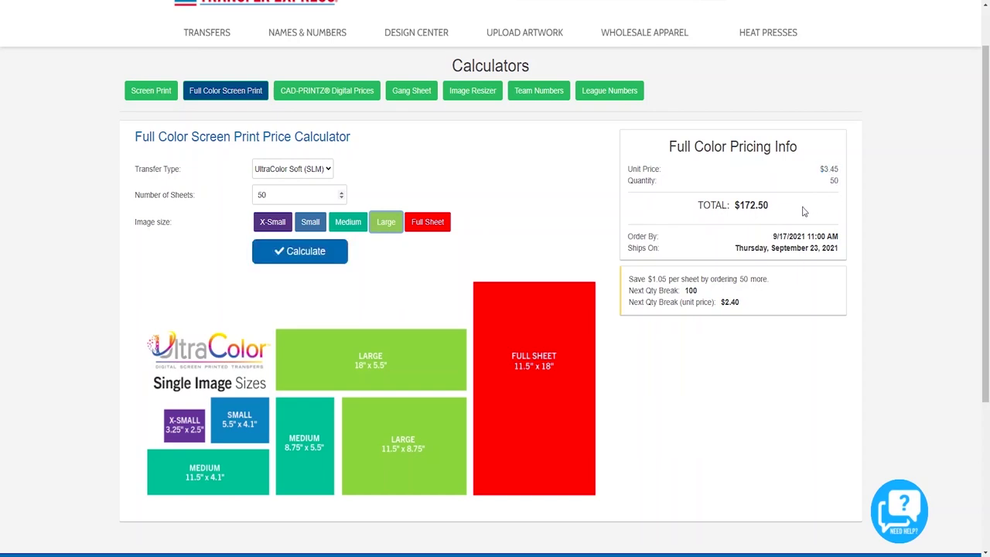
pyautogui.moveTo(774, 205); pyautogui.dragTo(736, 206)
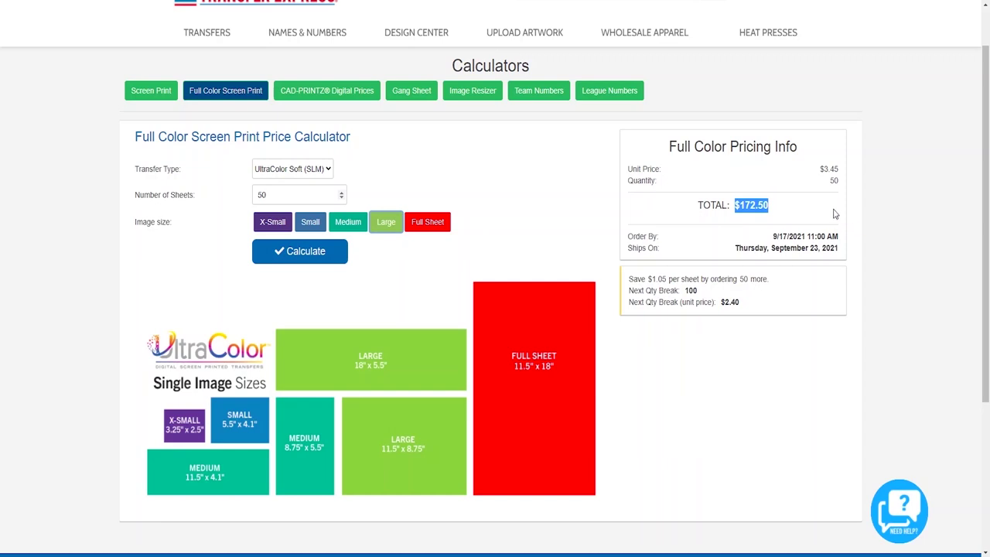
pyautogui.click(835, 214)
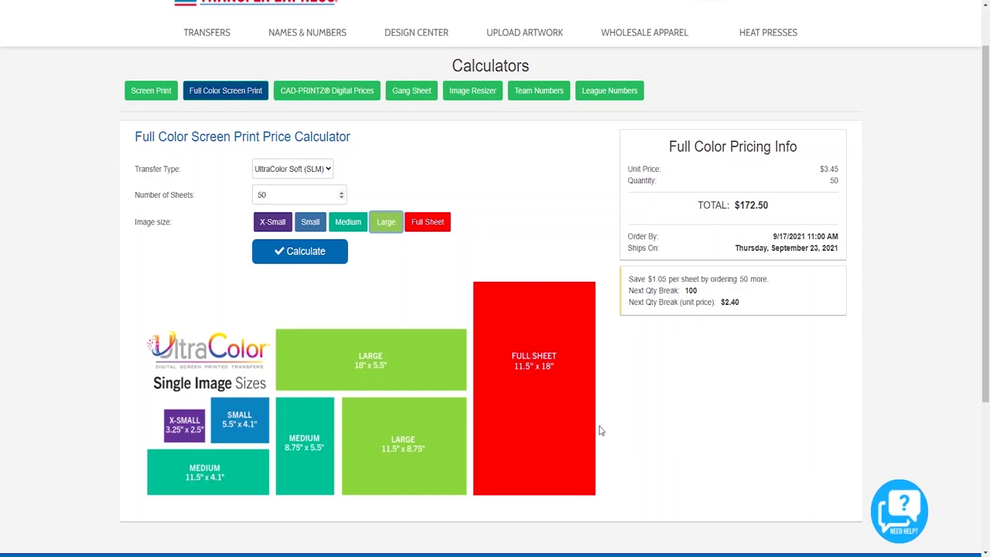
# Switch to Full Sheet size with 25 sheets and recalculate: $7.64 each, $191.00 total.
pyautogui.click(430, 225)
pyautogui.moveTo(281, 194); pyautogui.dragTo(256, 192)
pyautogui.write('25')
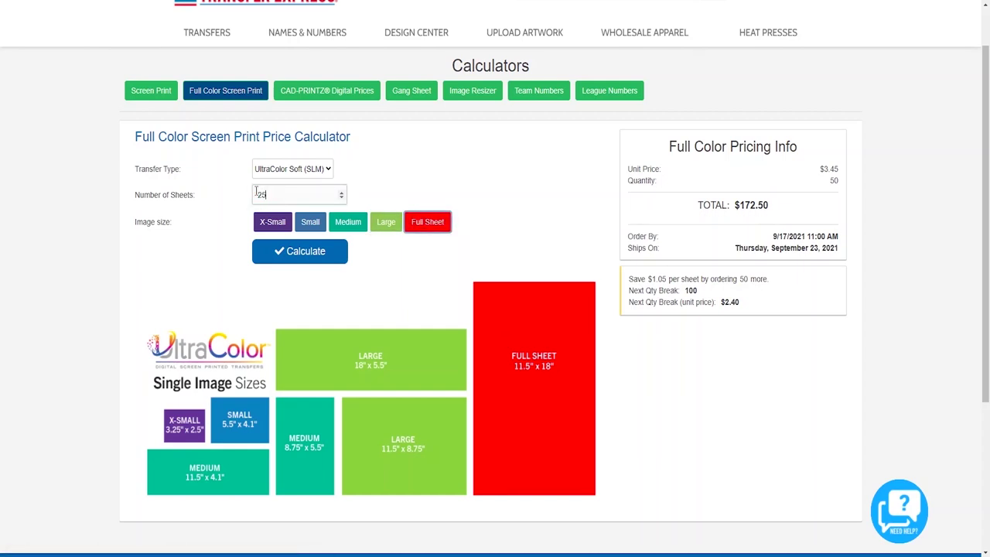
pyautogui.click(285, 252)
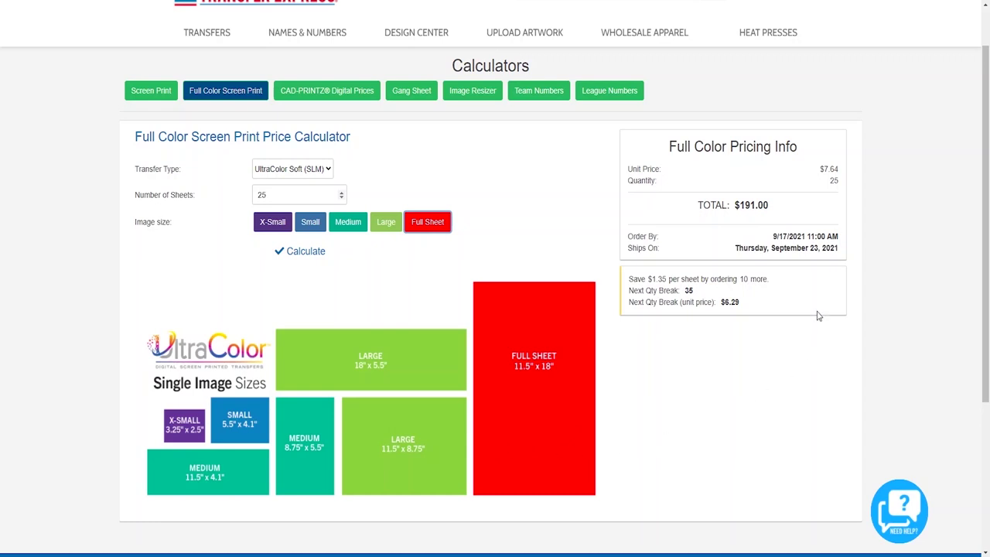
pyautogui.moveTo(820, 169); pyautogui.dragTo(826, 166)
pyautogui.click(827, 167)
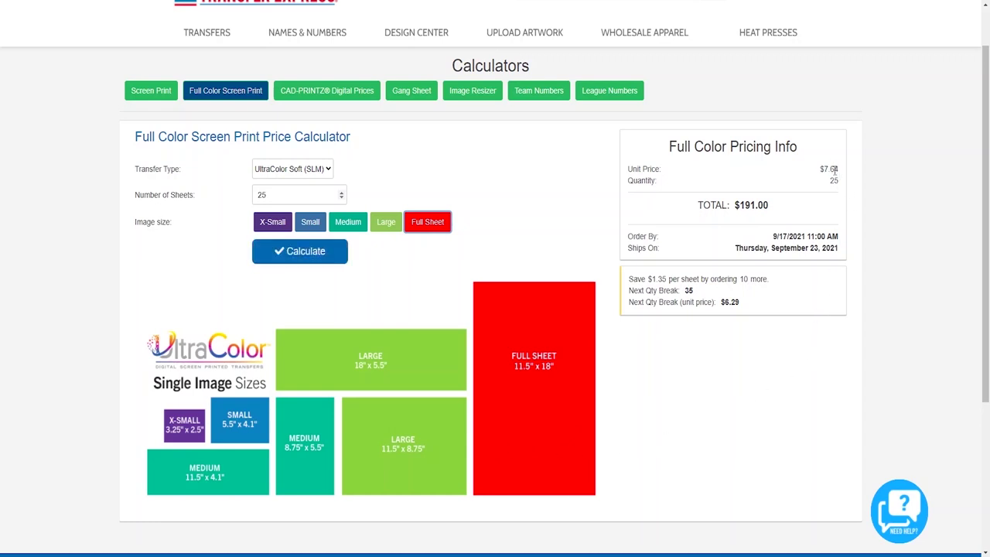
pyautogui.moveTo(793, 207); pyautogui.dragTo(734, 206)
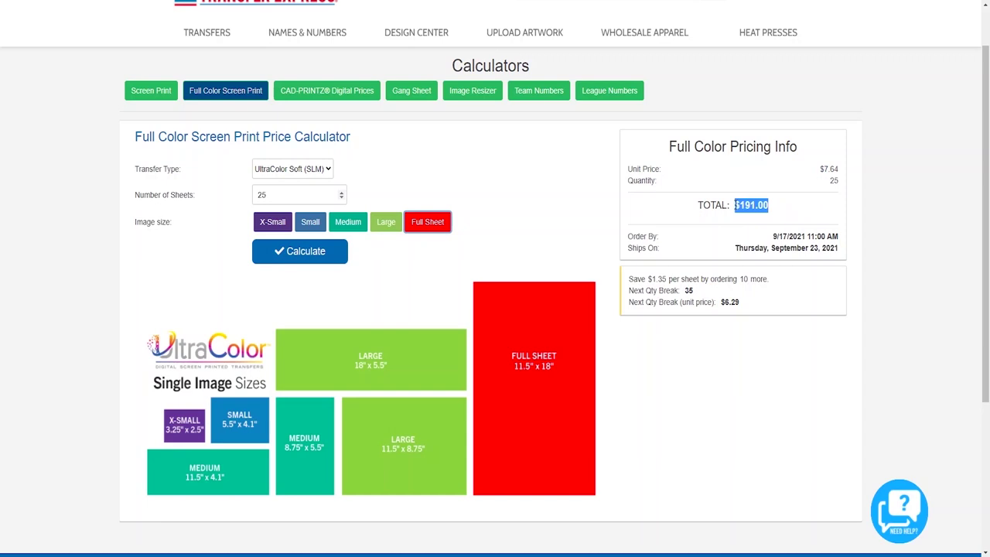
pyautogui.click(864, 218)
pyautogui.scroll(1, 277, 418)
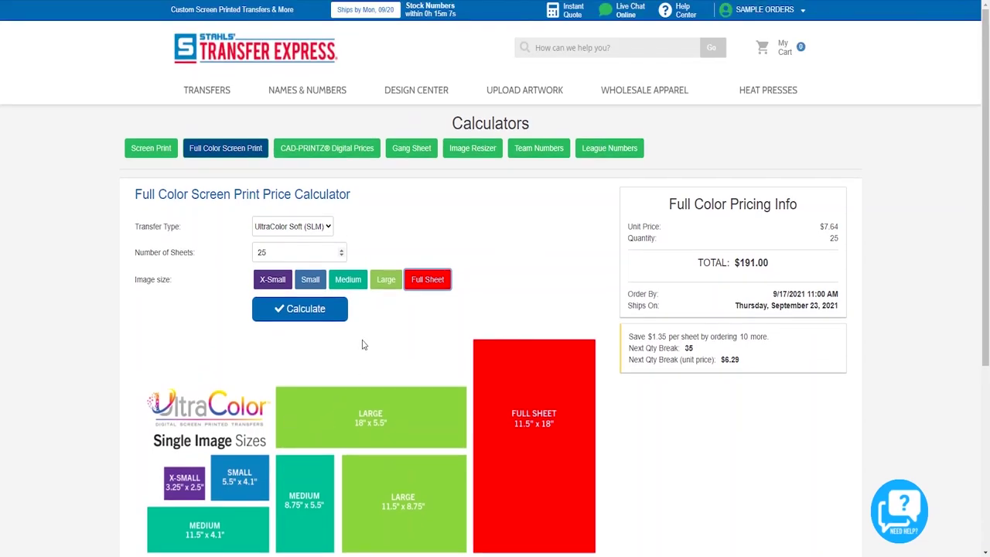
# In Easy View Designer, try Full Color print method, then return the Good Vibes design to Screen Print.
pyautogui.moveTo(399, 95)
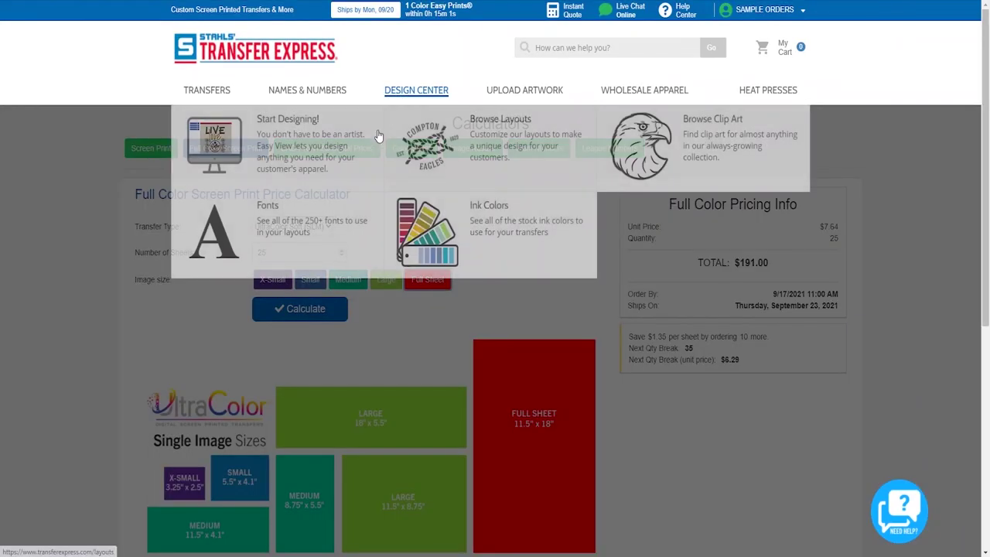
pyautogui.click(338, 139)
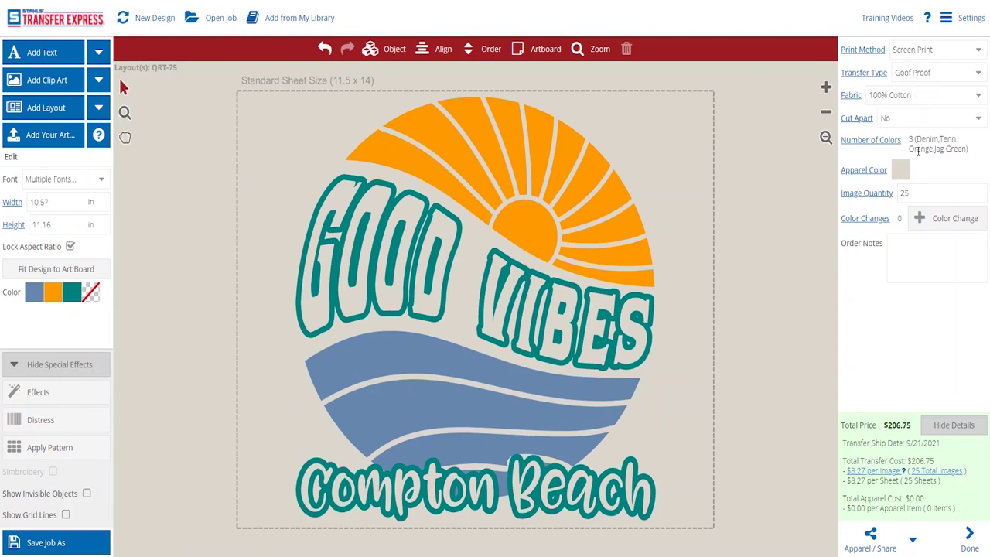
pyautogui.click(924, 53)
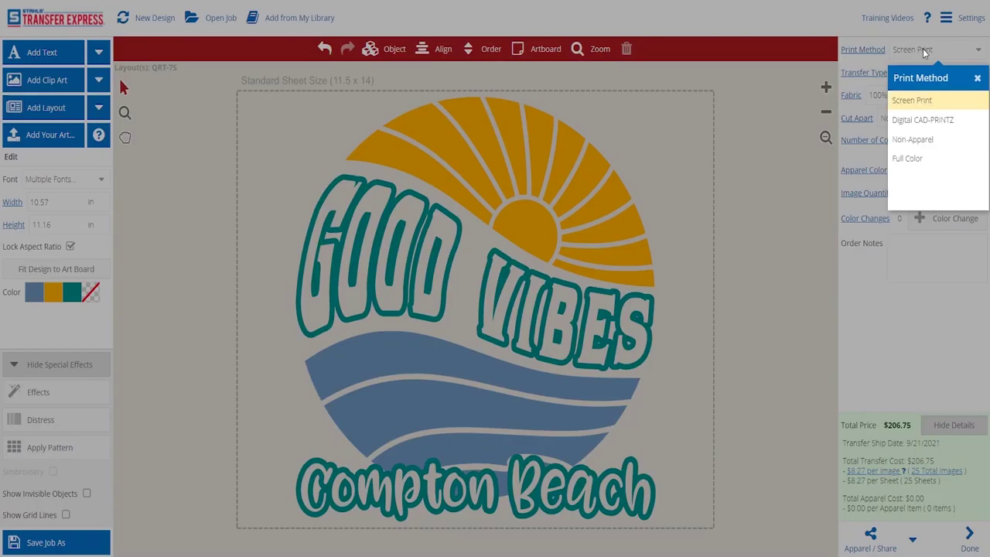
pyautogui.click(921, 161)
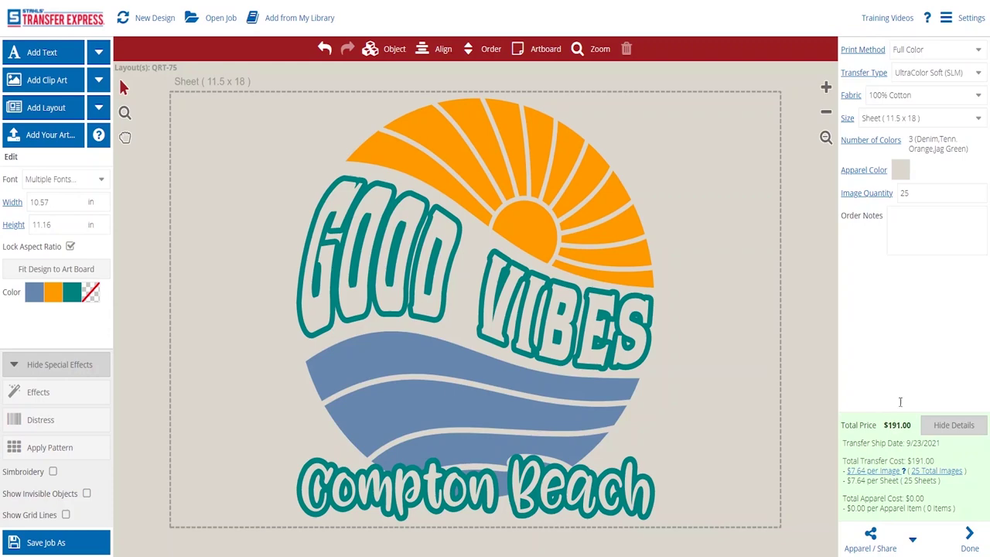
pyautogui.click(934, 54)
pyautogui.click(918, 105)
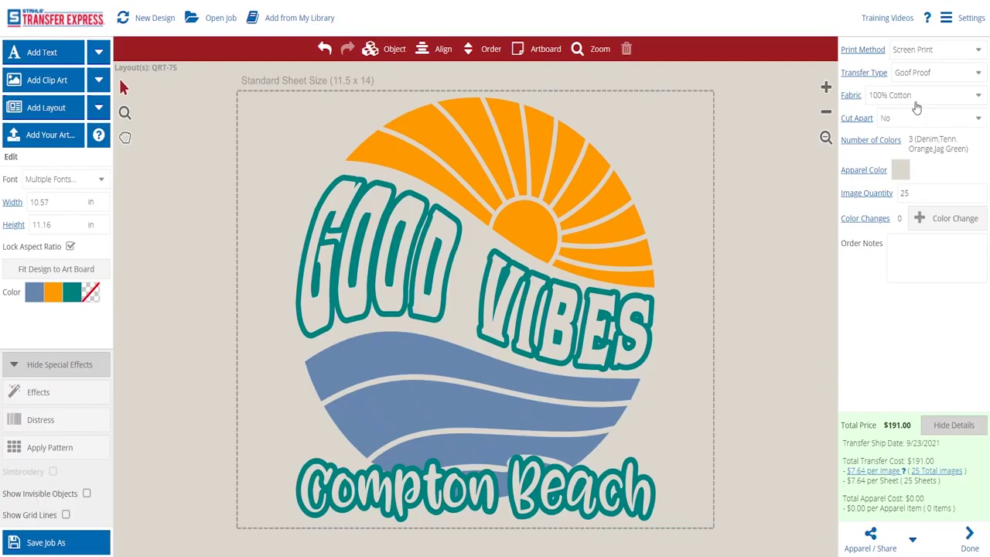
pyautogui.click(916, 255)
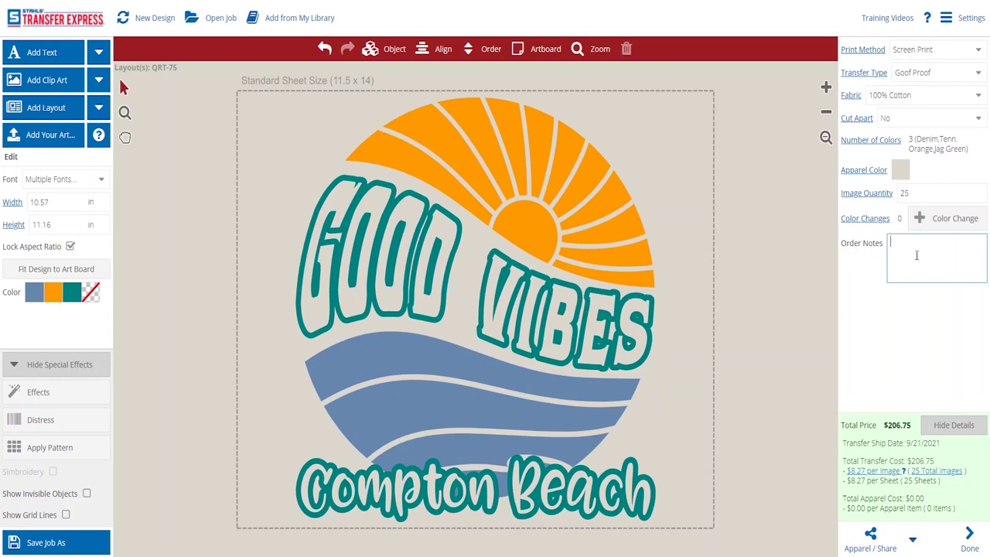